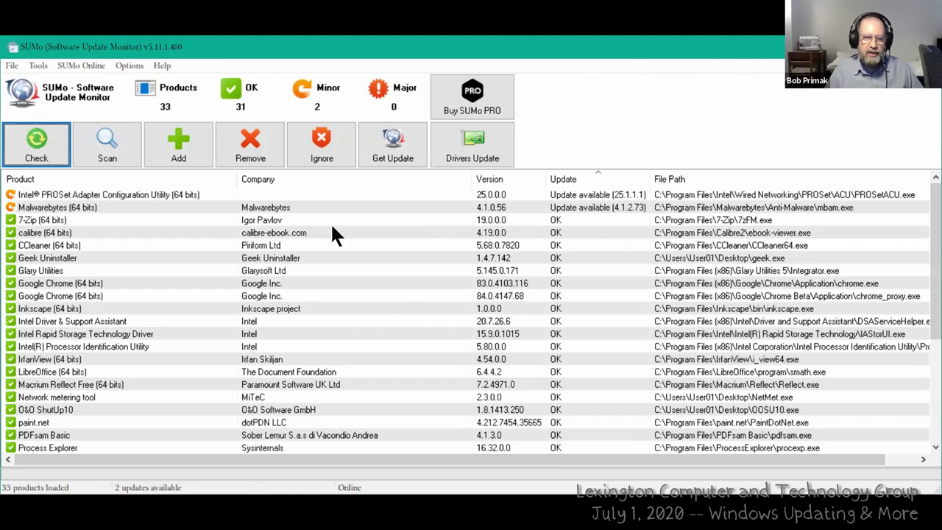
Select the Malwarebytes entry, review the program settings and close them without changes
click(368, 208)
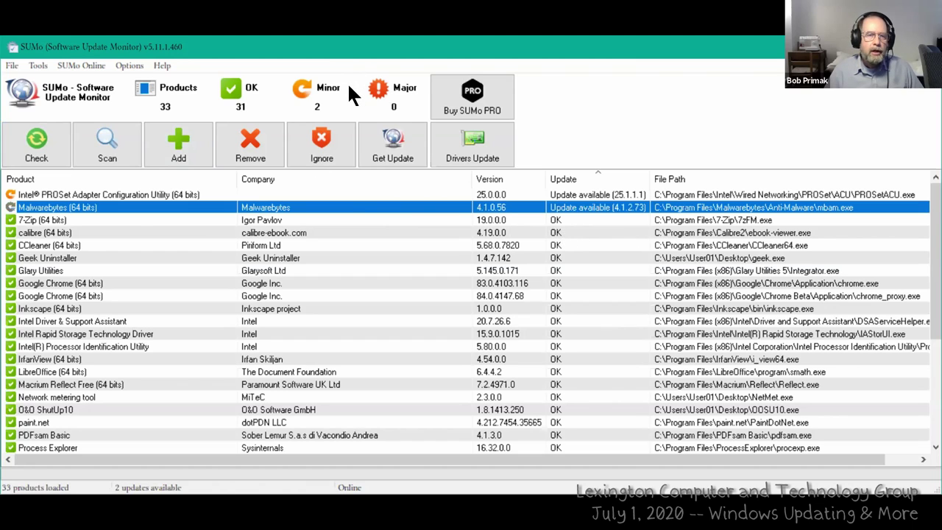
click(130, 65)
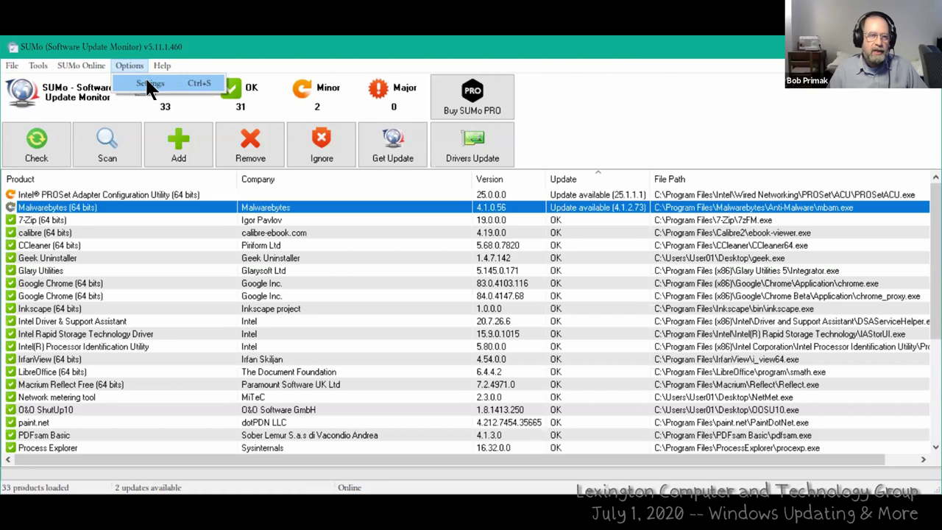
click(146, 78)
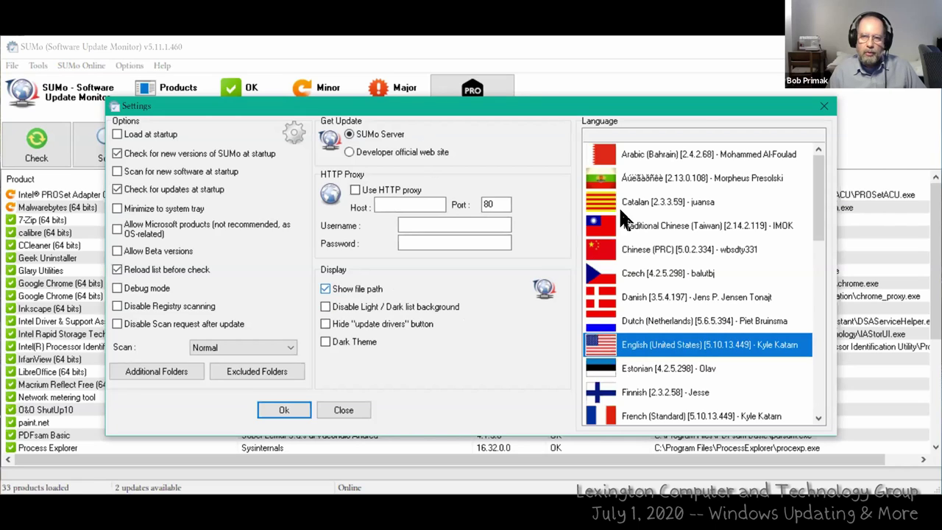
click(357, 409)
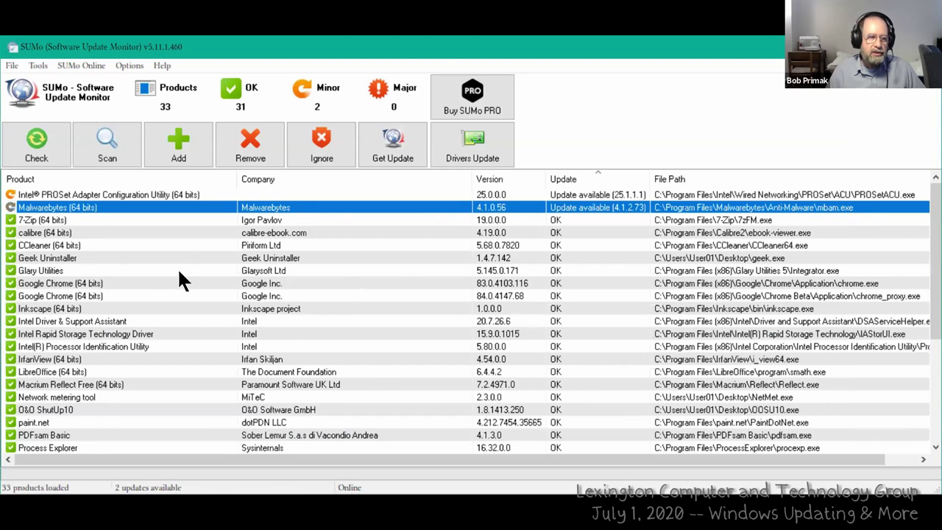
Find viBoot (64 bits) in the product list and open its update page with Get Update
scroll(179, 272, down, 1)
scroll(179, 272, down, 2)
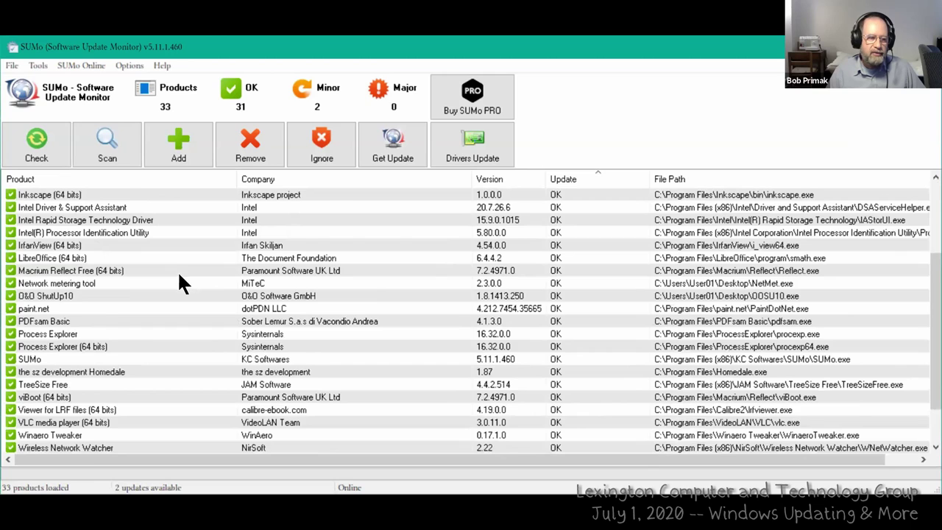
scroll(179, 276, down, 1)
scroll(173, 312, down, 1)
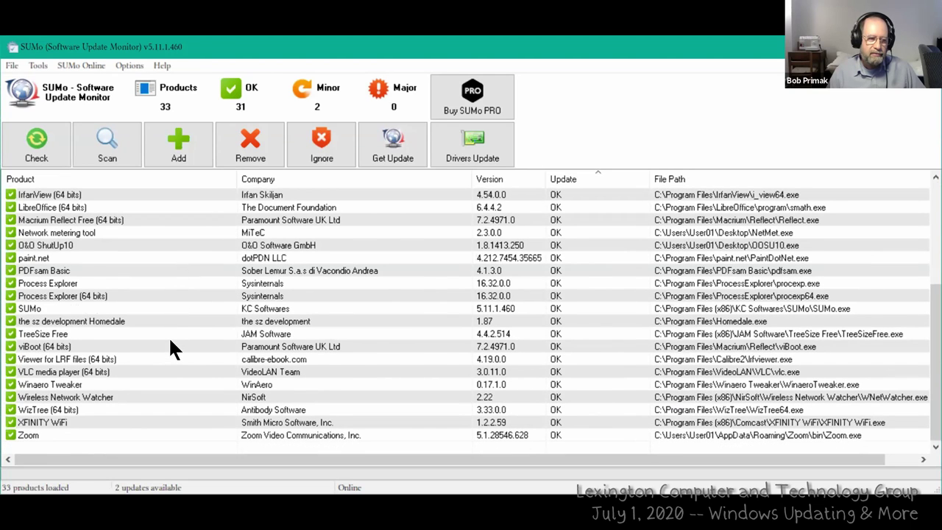
click(127, 350)
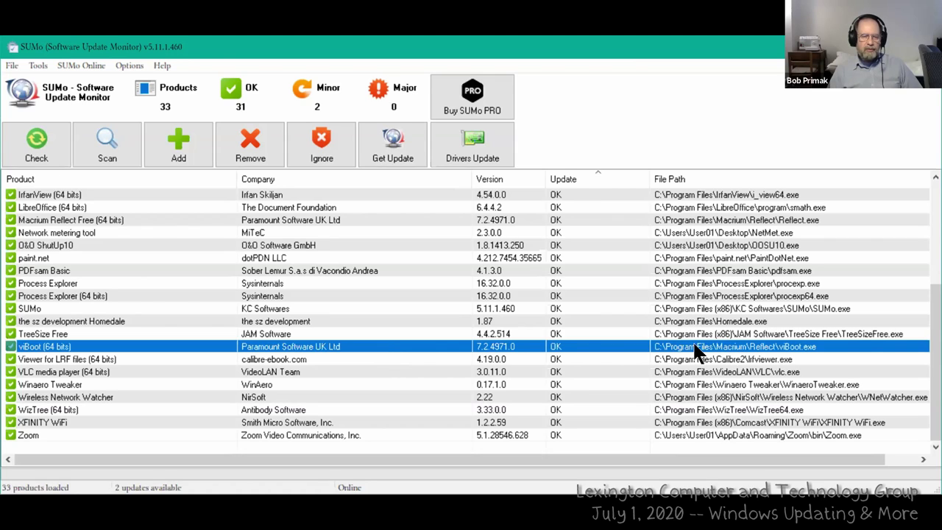
right_click(380, 346)
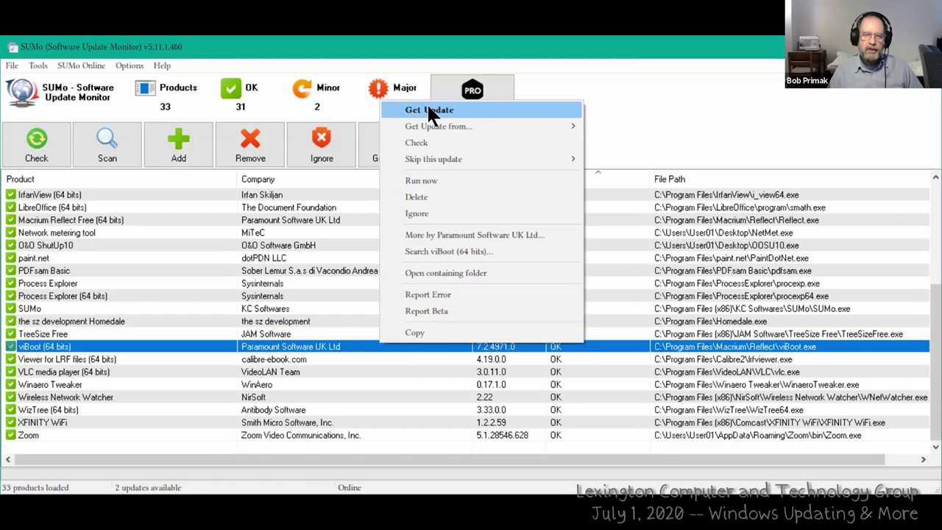
mouse_move(438, 127)
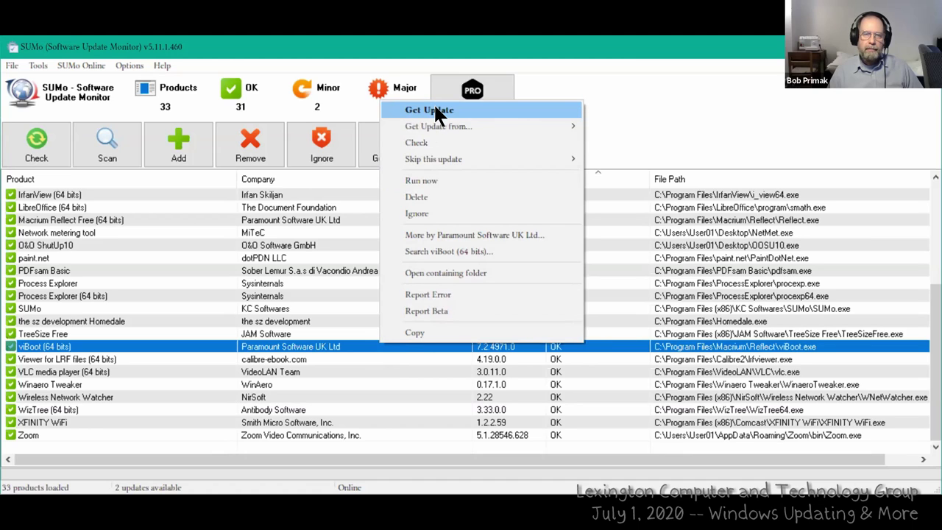
click(434, 110)
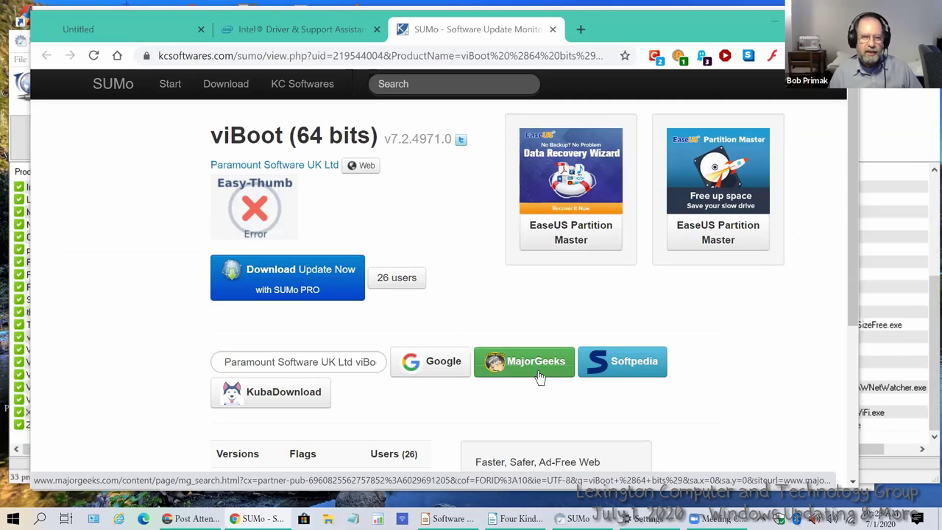
Search Google for viBoot from its update page and view the Macrium Reflect Free result in a new tab
click(433, 369)
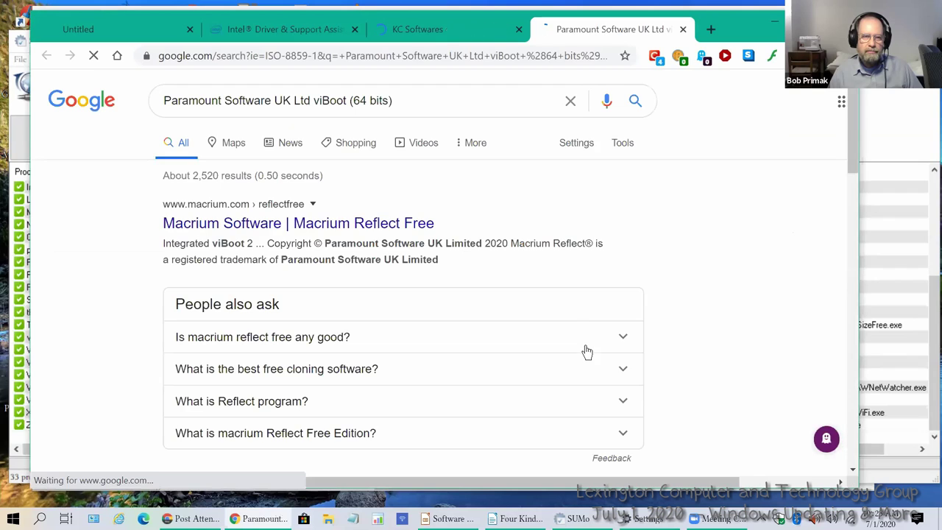
right_click(331, 234)
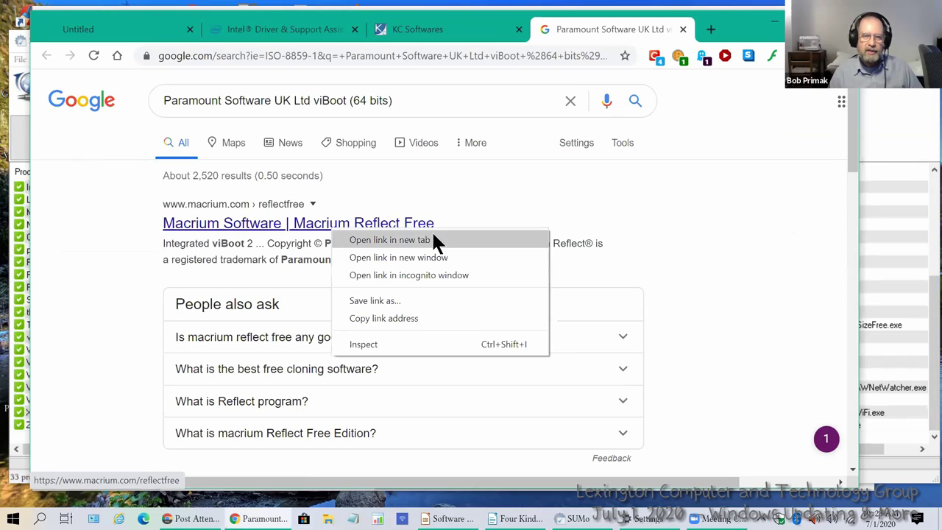
click(415, 240)
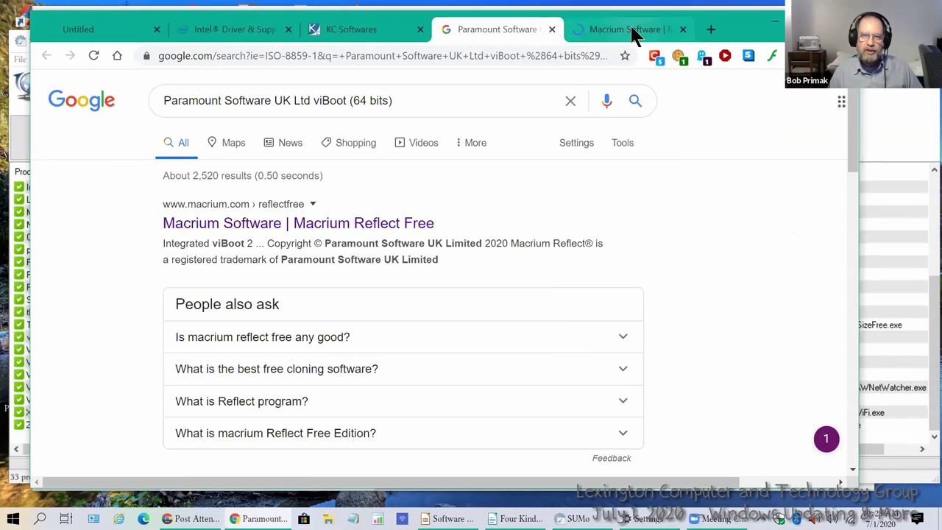
click(632, 31)
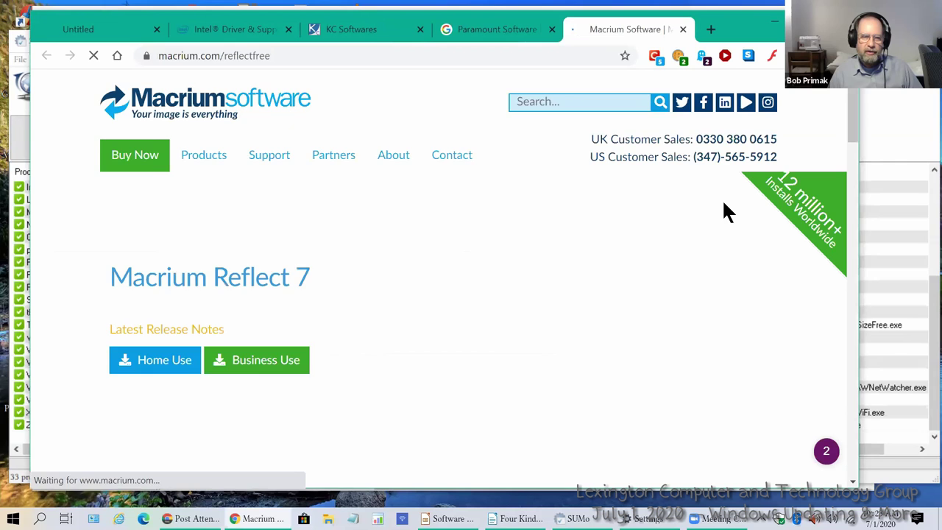
Find the integrated viBoot 2 feature on the Macrium Reflect Free page, open its page and dismiss the Security Checkup pop-up
scroll(668, 226, down, 1)
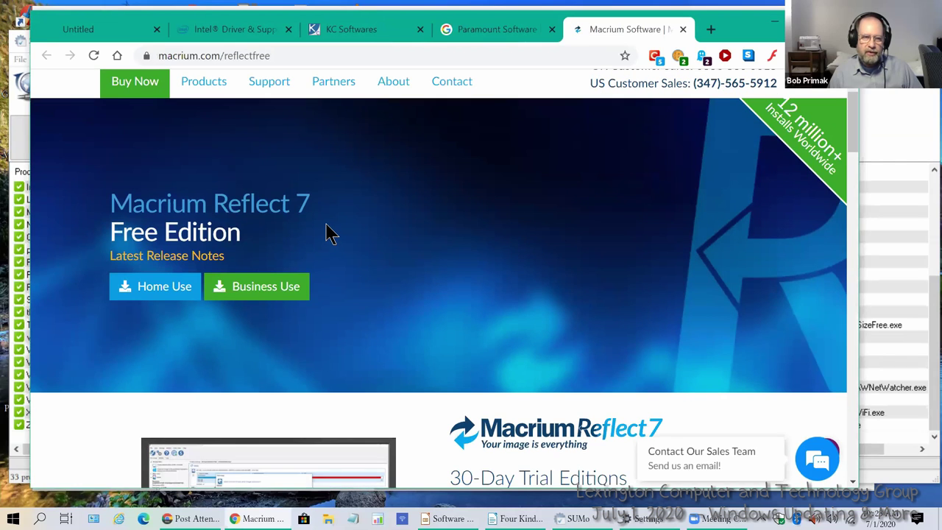
scroll(328, 232, down, 2)
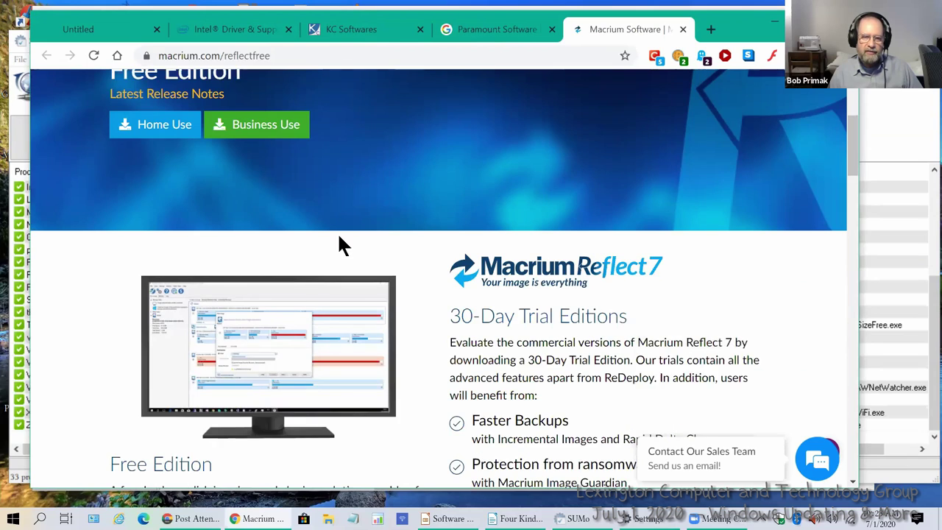
scroll(392, 251, down, 6)
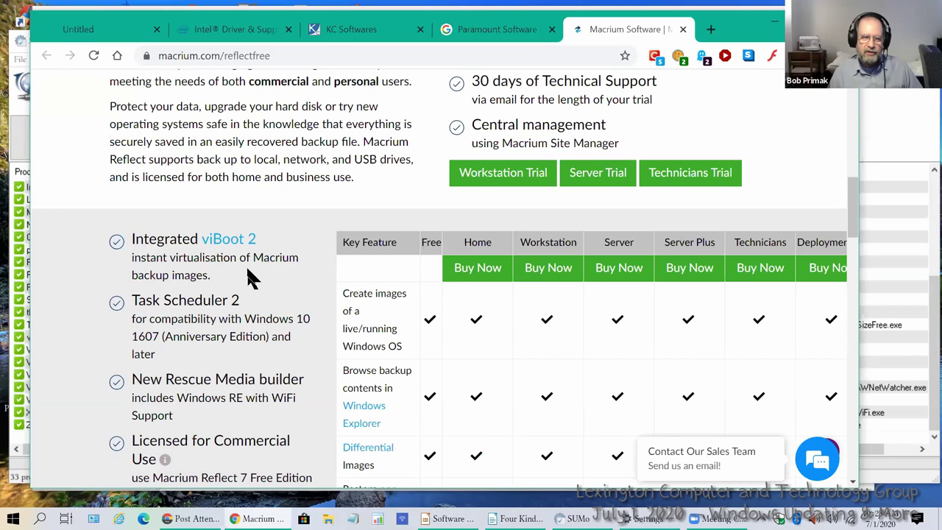
scroll(246, 267, down, 1)
scroll(241, 236, up, 1)
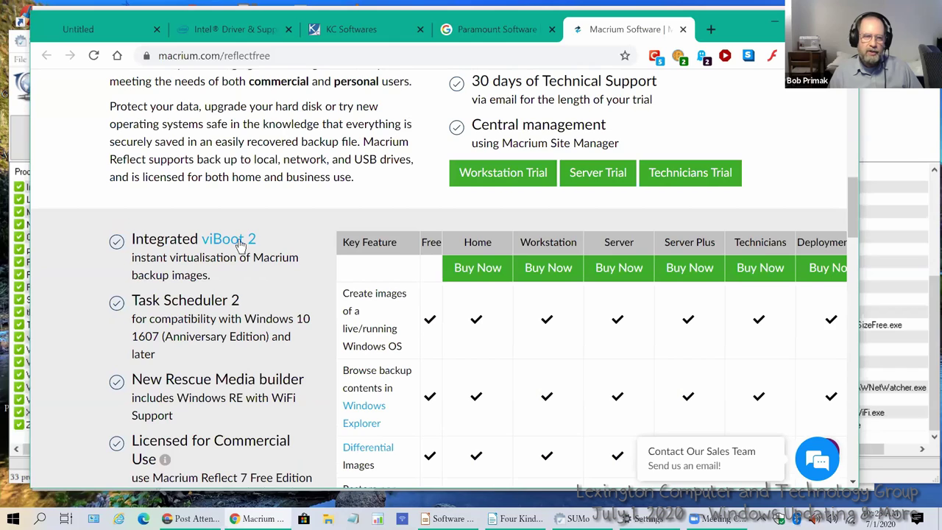
click(238, 243)
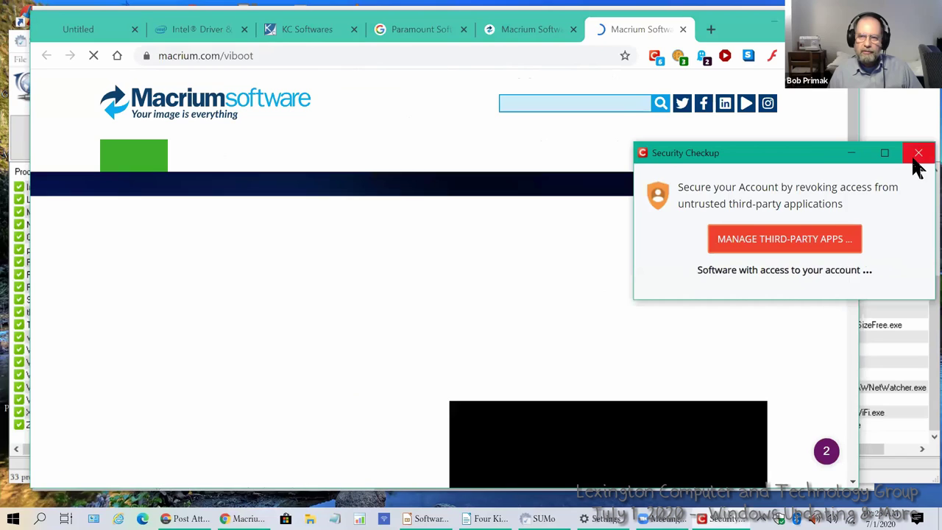
click(915, 162)
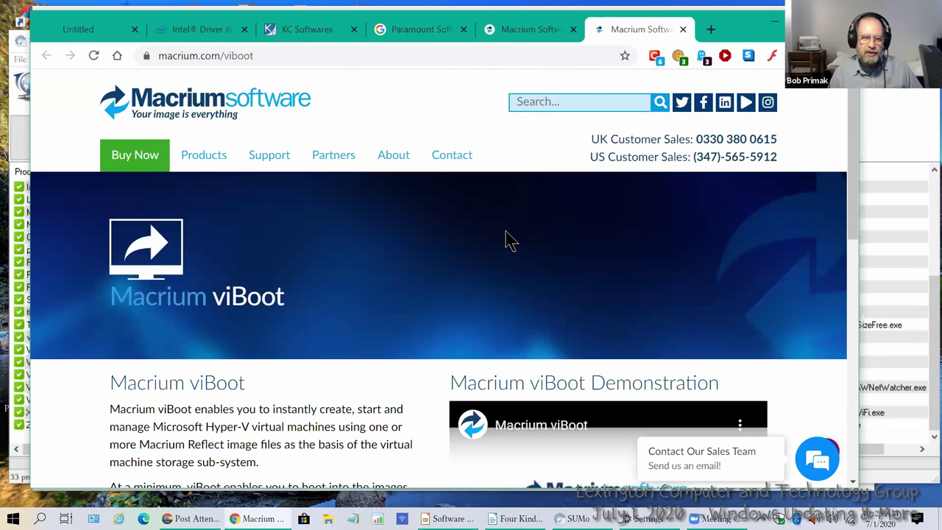
Read the Macrium viBoot description, and close the viBoot, Macrium Reflect, Google search and KC Softwares pages
scroll(426, 242, down, 2)
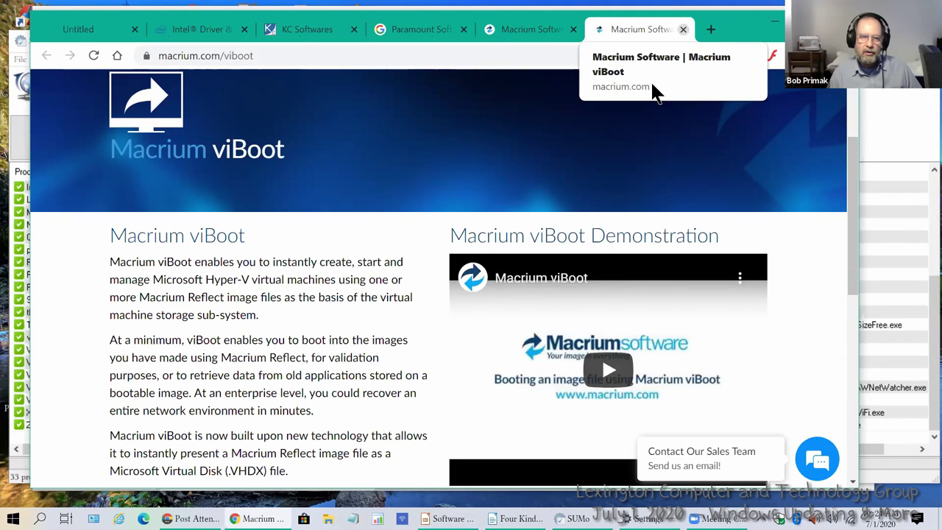
key(ctrl+w)
scroll(334, 219, up, 10)
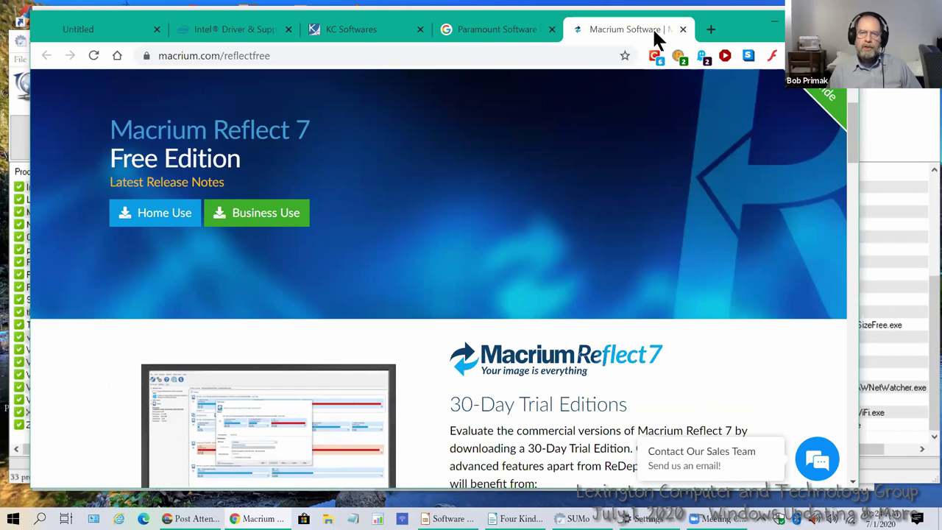
key(ctrl+w)
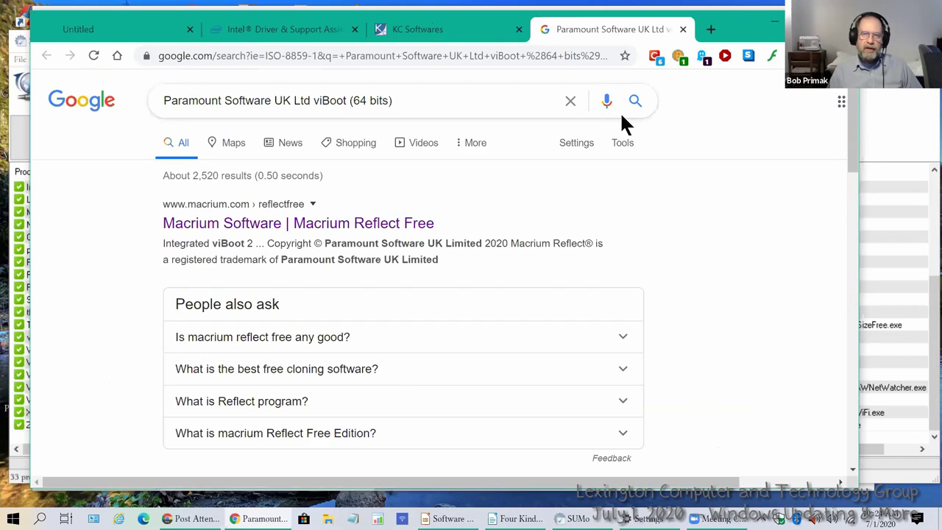
click(682, 28)
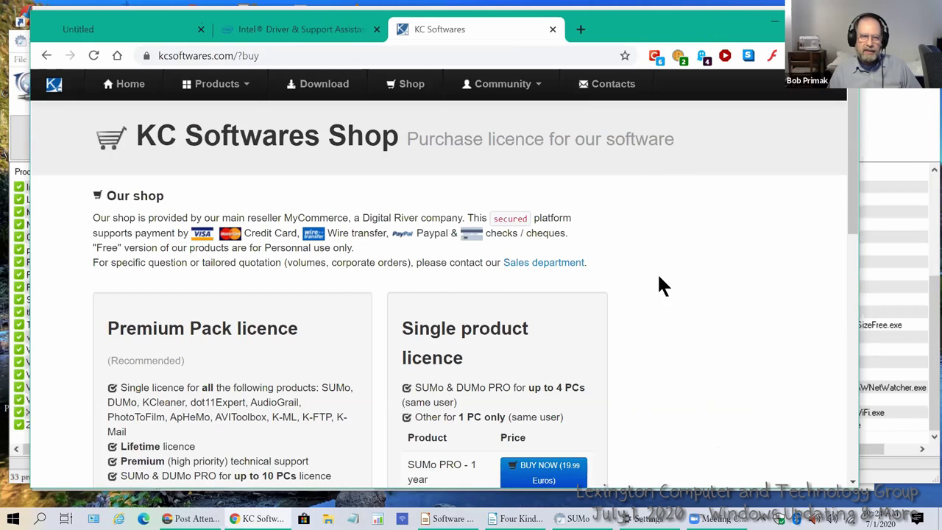
click(552, 28)
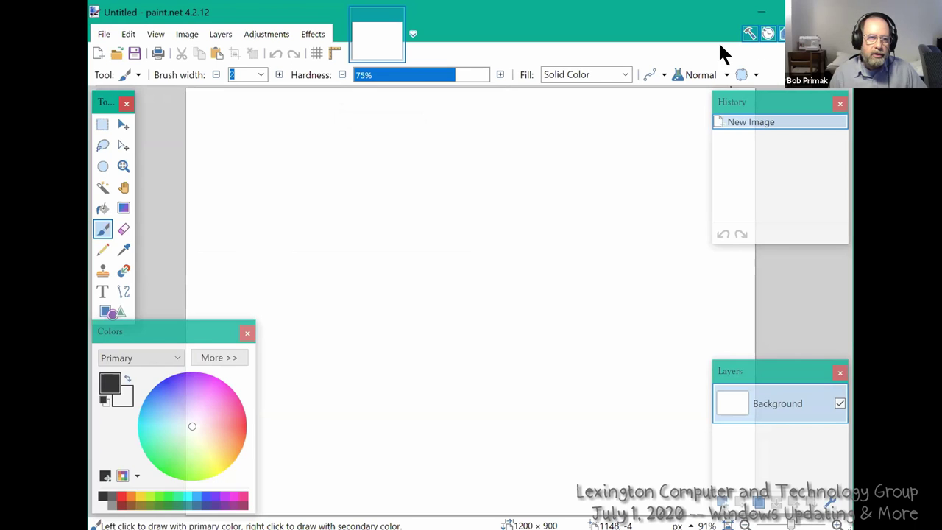
click(108, 35)
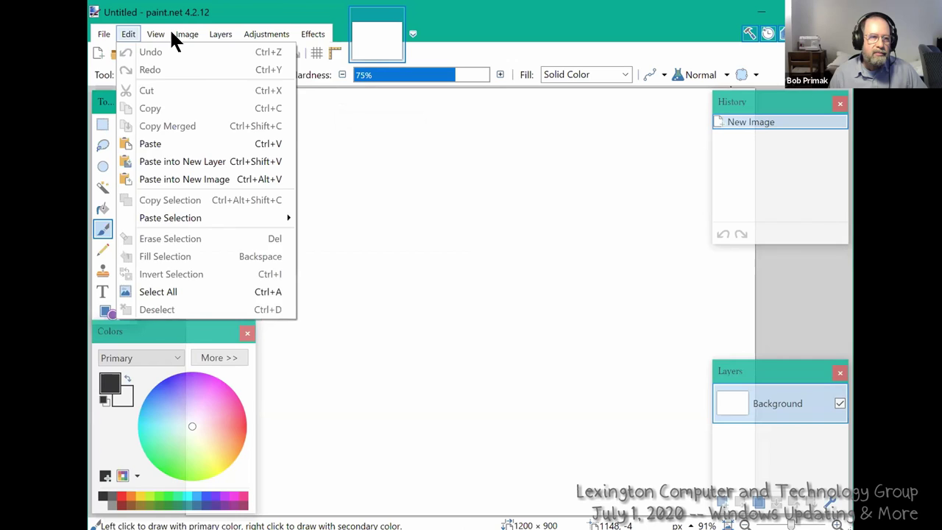
click(269, 26)
click(269, 31)
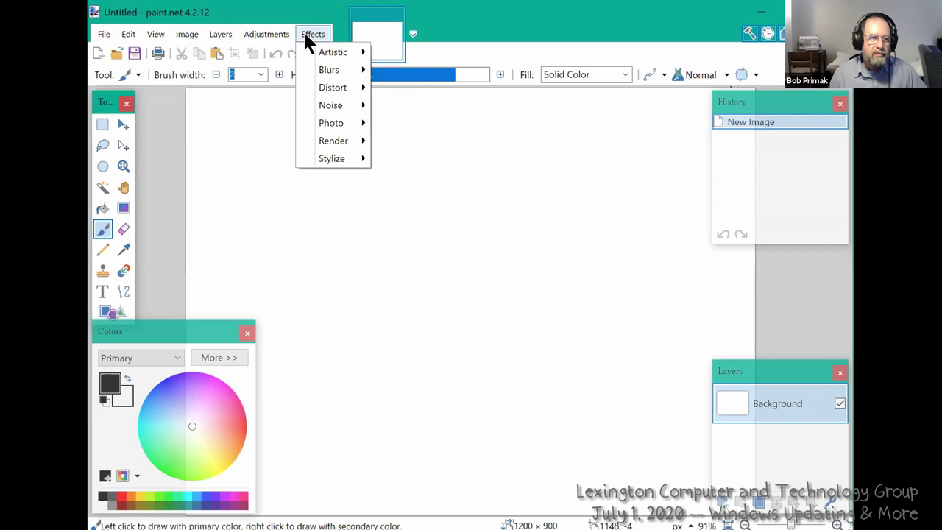
key(Escape)
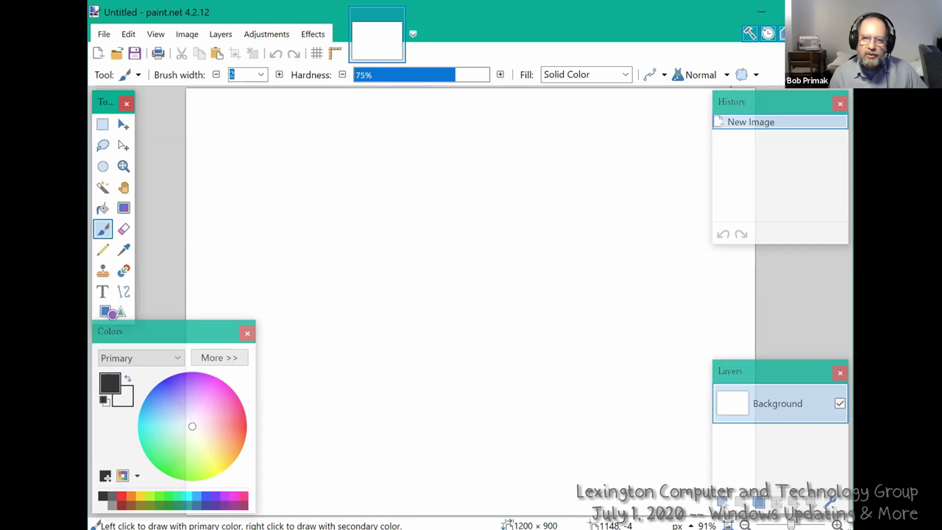
Check for paint.net updates in the program's settings, and close the update message and the settings
click(652, 120)
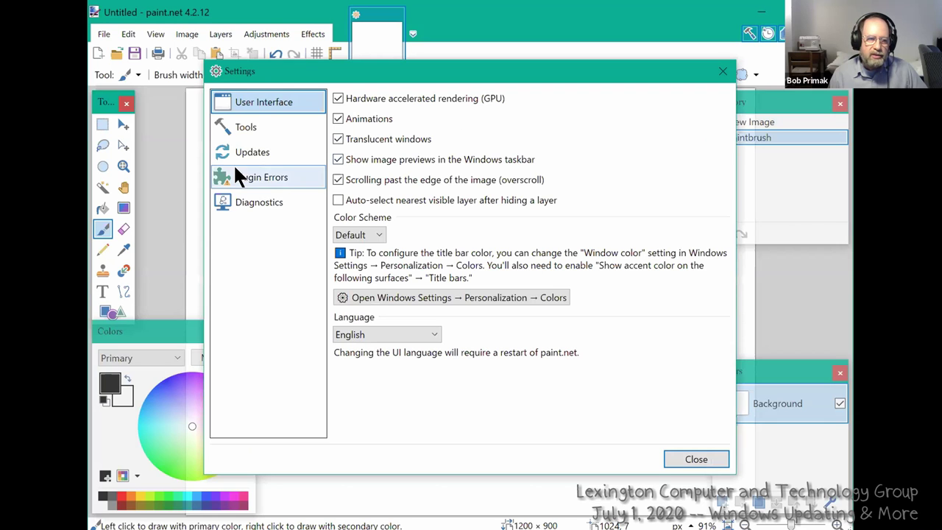
click(255, 156)
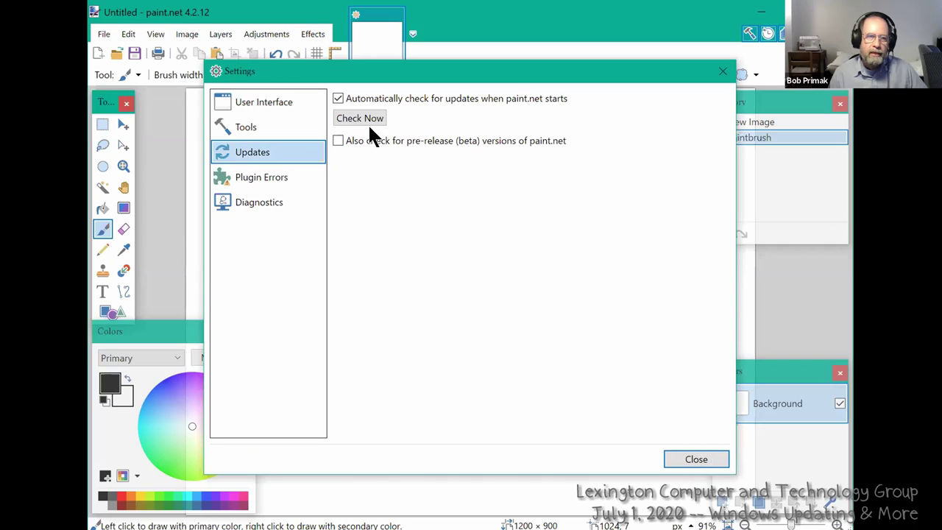
click(372, 121)
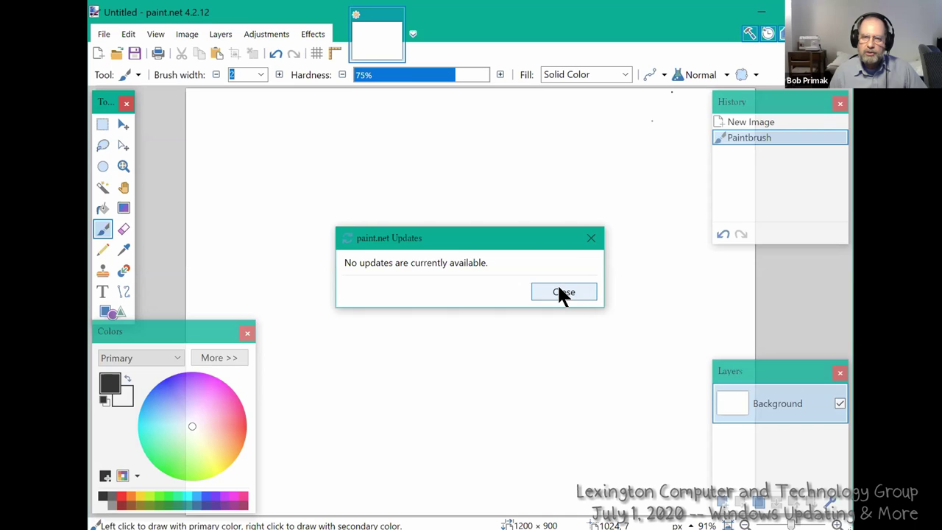
click(560, 290)
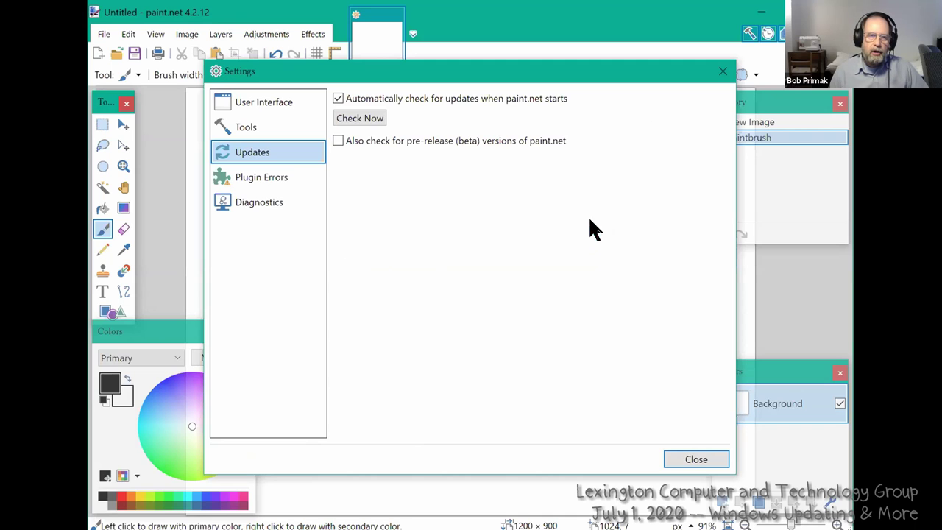
click(701, 464)
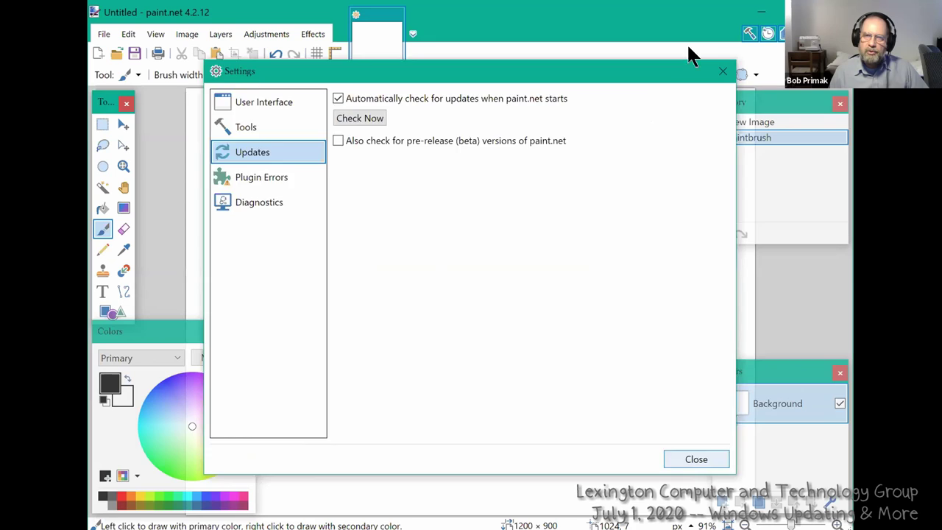
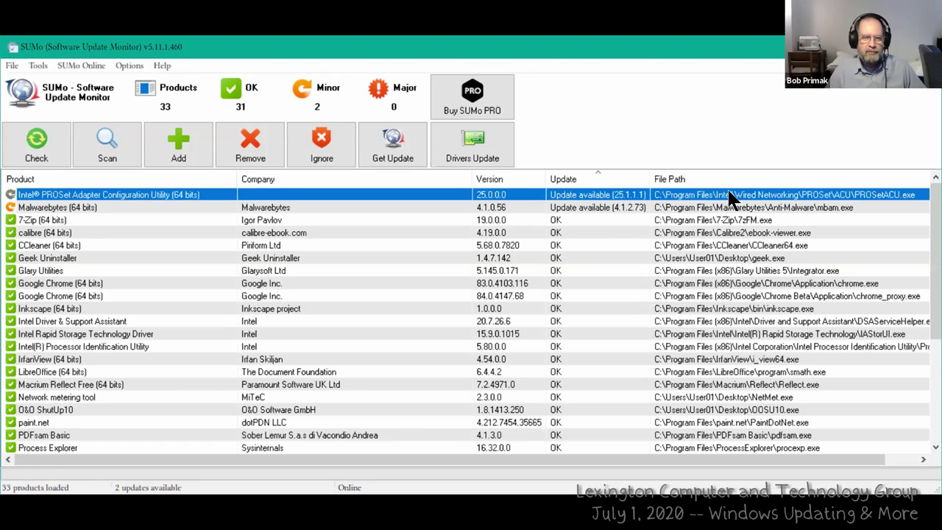
Show the available actions for the Intel PROSet Adapter Configuration Utility and dismiss them
right_click(357, 197)
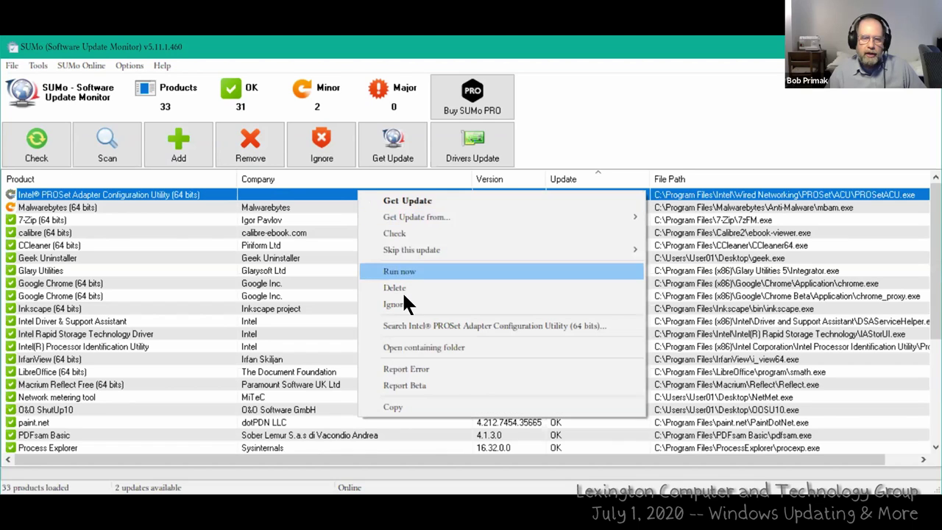
click(668, 43)
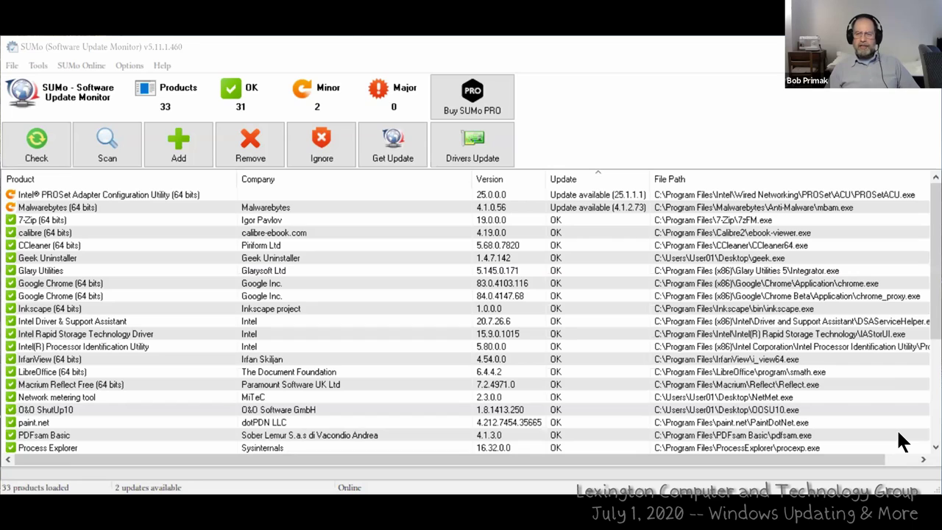
Find the sz development Homedale in the product list and select it
click(756, 434)
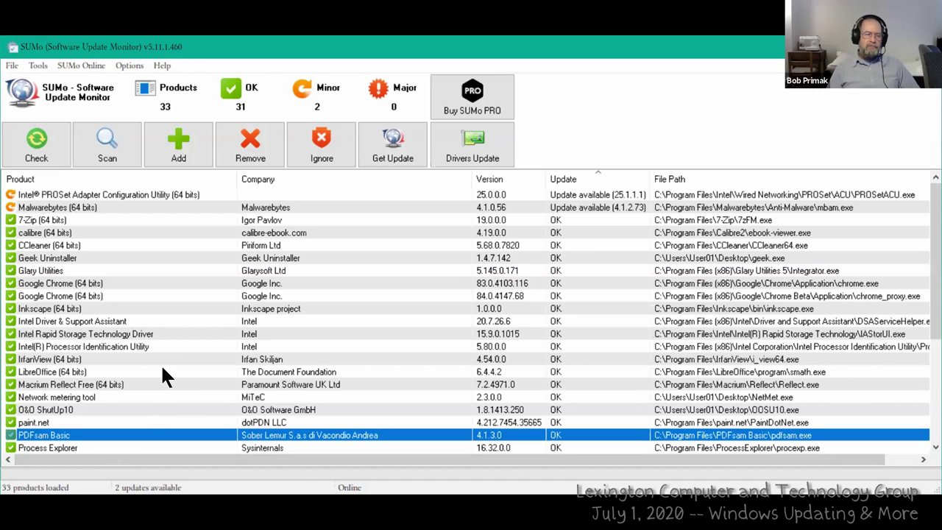
scroll(167, 433, down, 1)
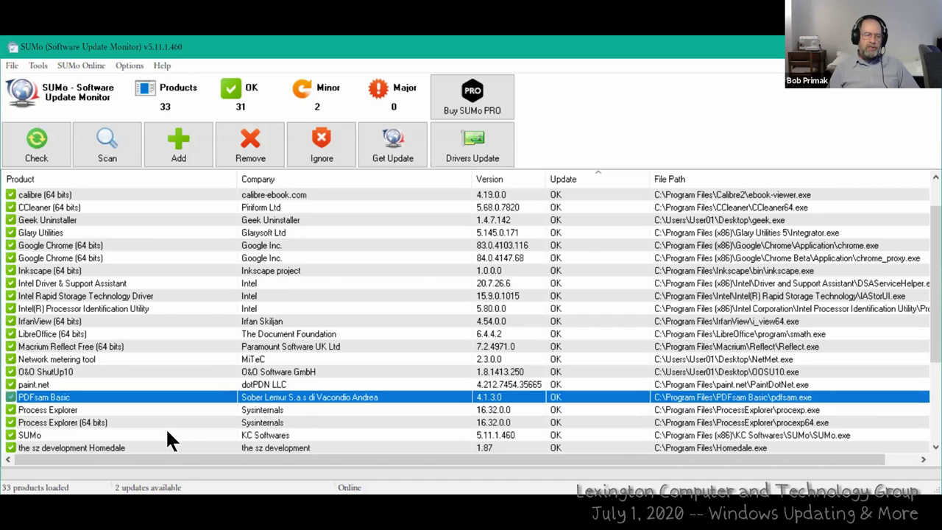
scroll(167, 433, down, 2)
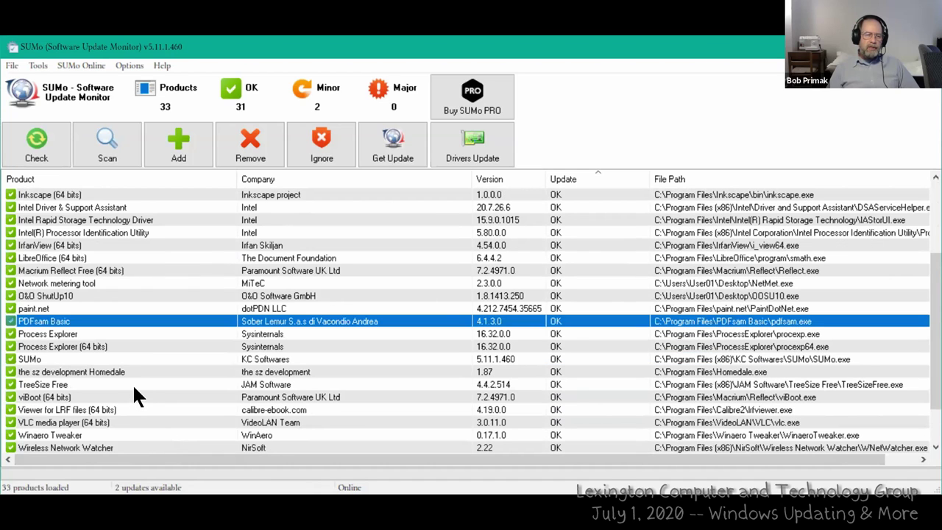
click(148, 373)
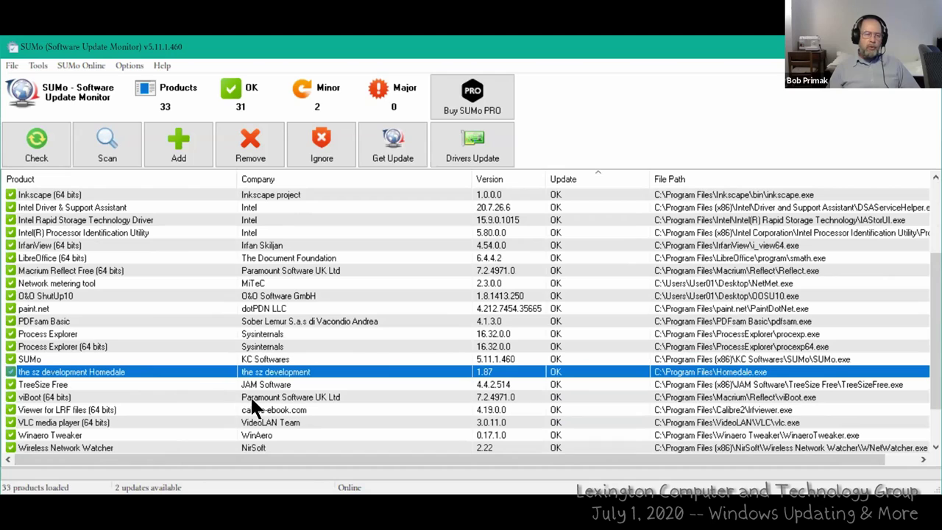